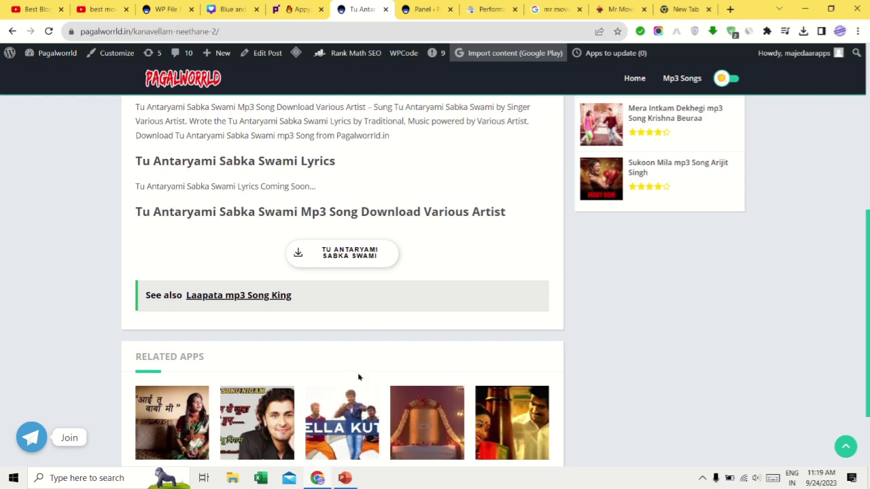
Step: Load the Pagalworrld home page, then return to the Appyn panel's General Options
scroll(359, 377, up, 5)
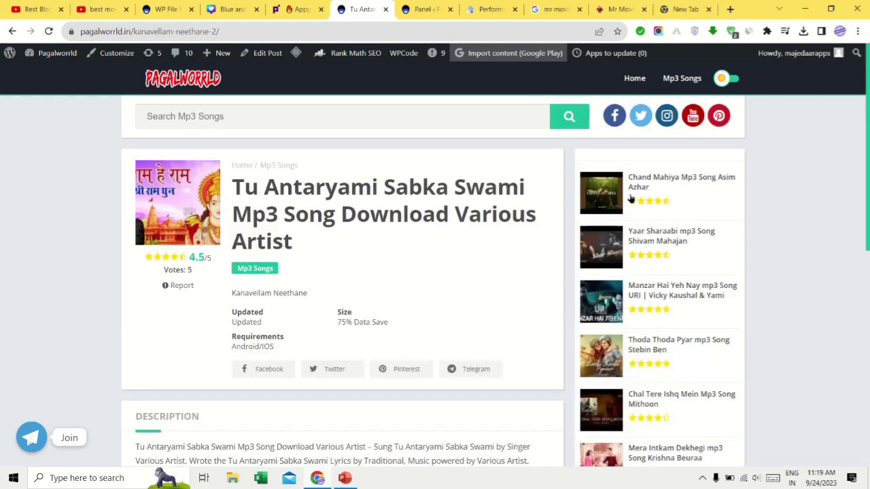
click(183, 82)
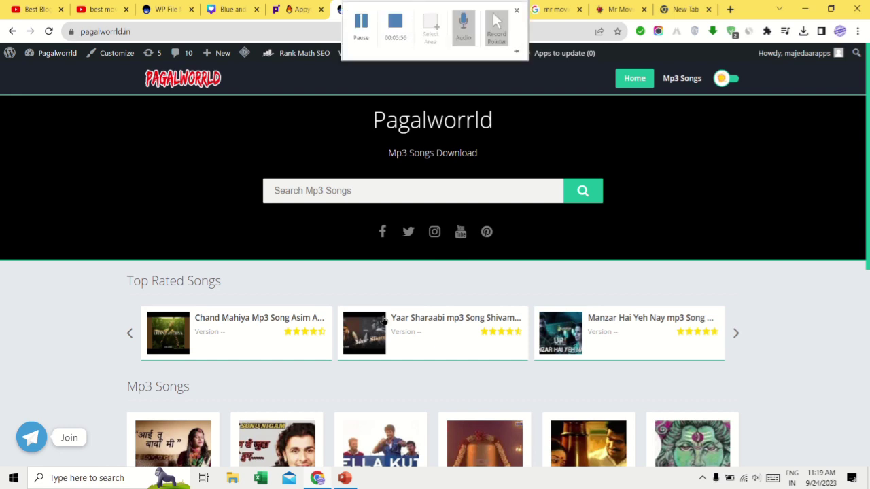
key(ctrl+Tab)
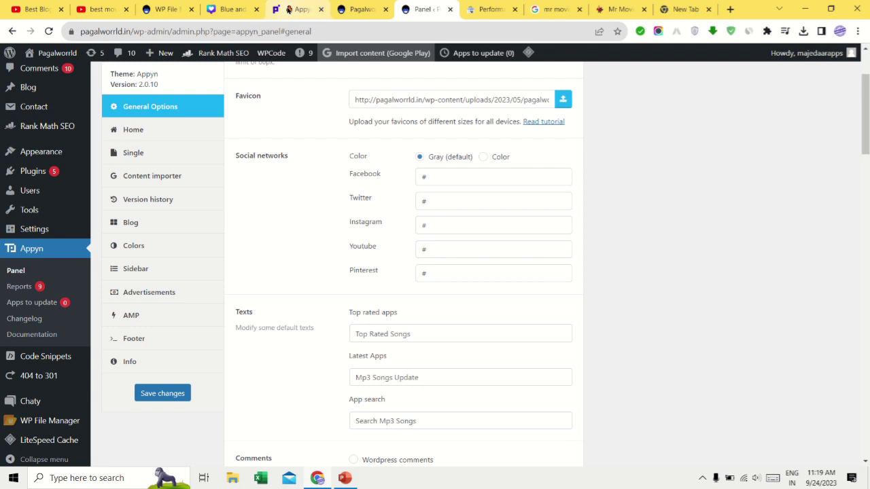
click(299, 8)
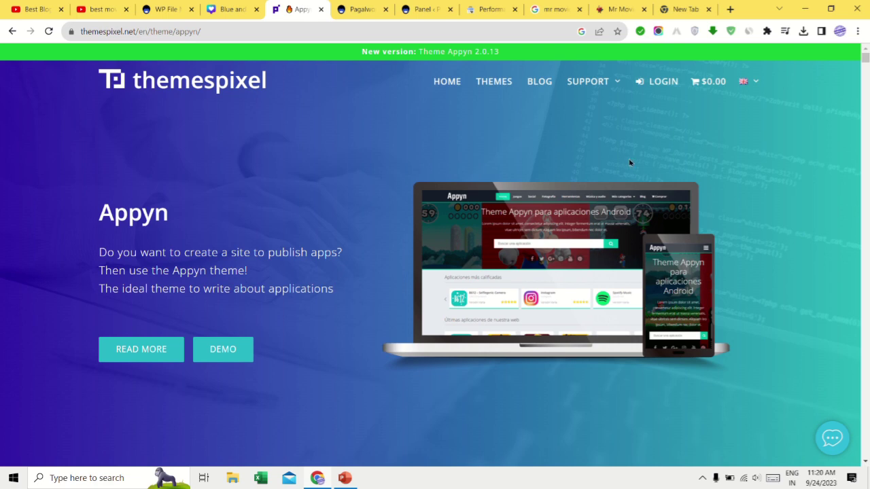
click(357, 10)
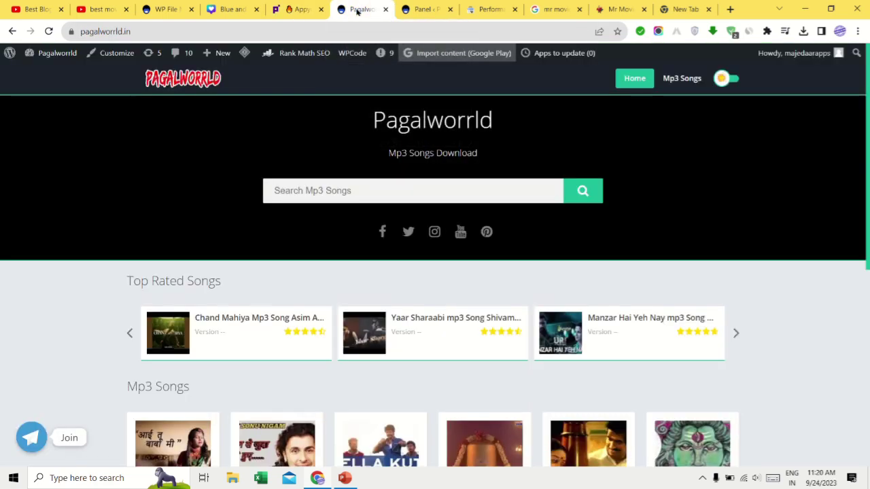
click(417, 9)
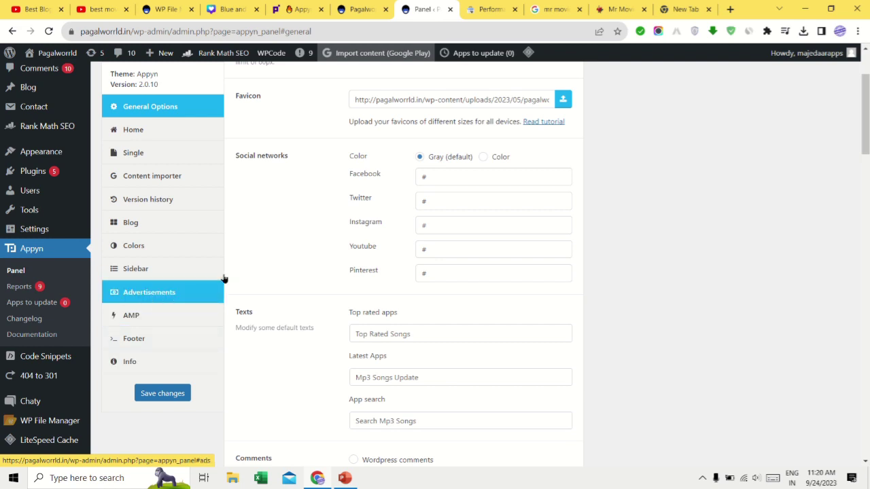
Step: Open the Appyn Advertisements section and review its empty ad code fields down to the footer
click(146, 296)
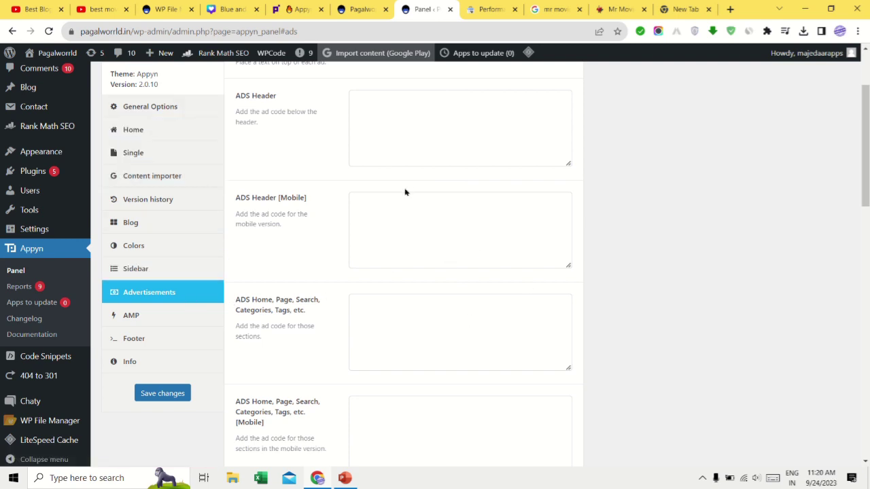
scroll(405, 192, up, 3)
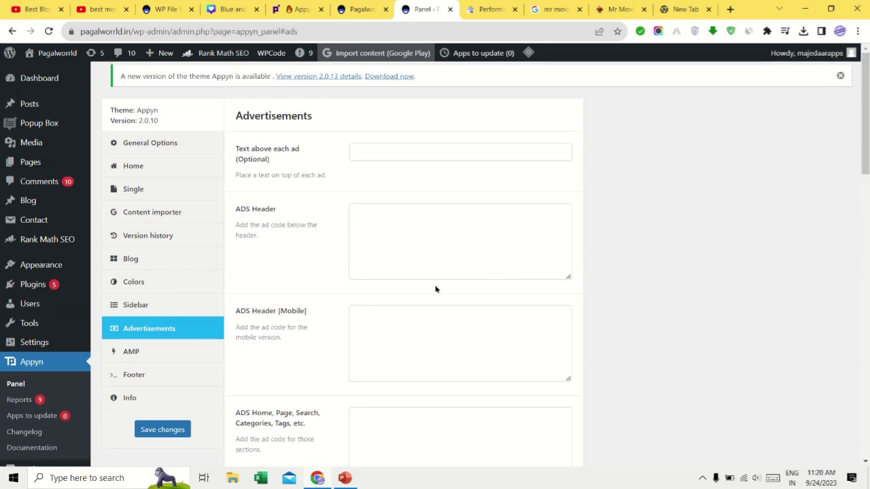
scroll(510, 204, down, 3)
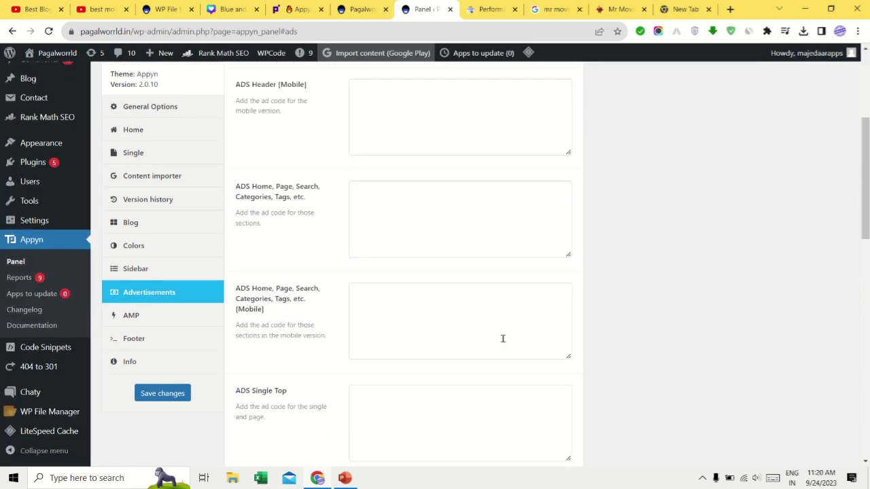
scroll(430, 324, down, 2)
scroll(431, 322, down, 10)
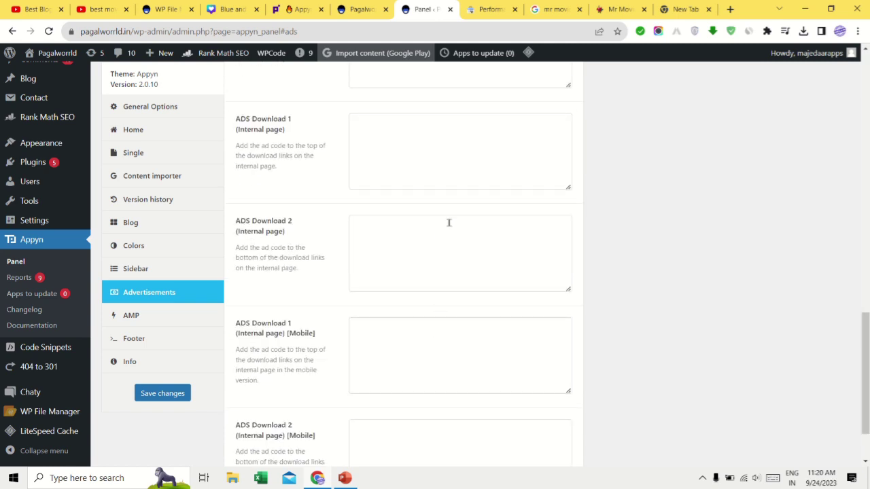
scroll(479, 232, down, 1)
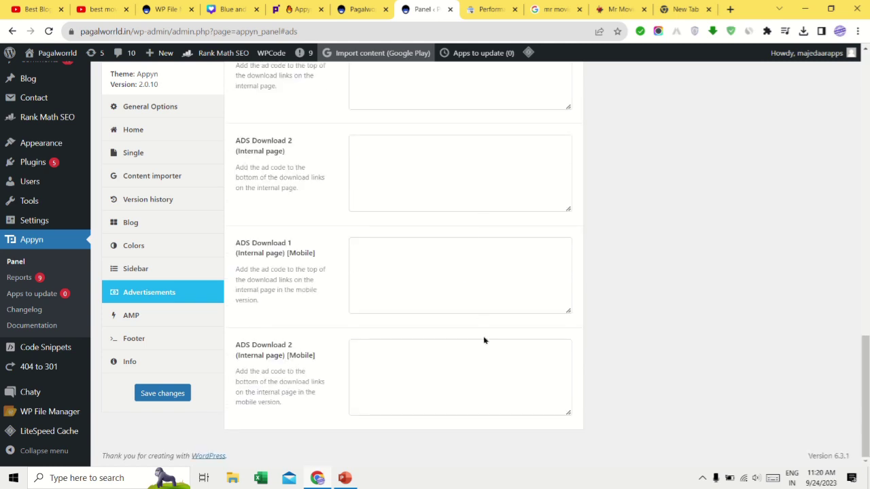
scroll(484, 337, up, 10)
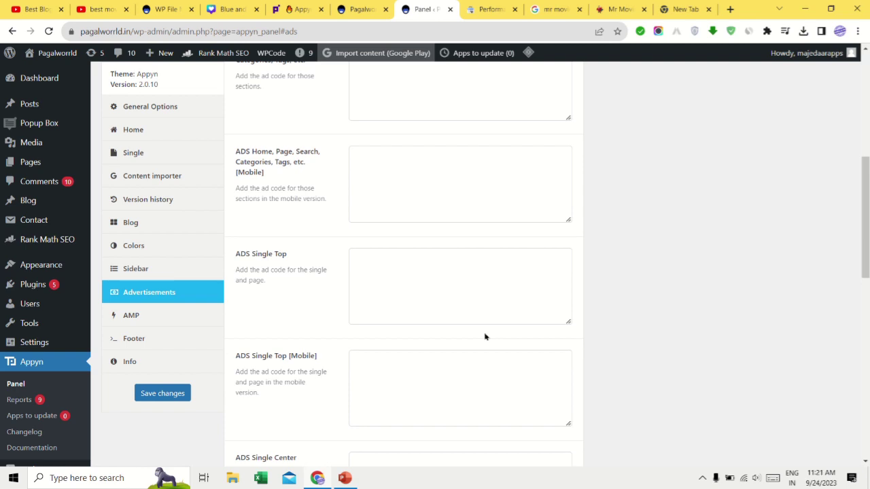
scroll(484, 338, up, 5)
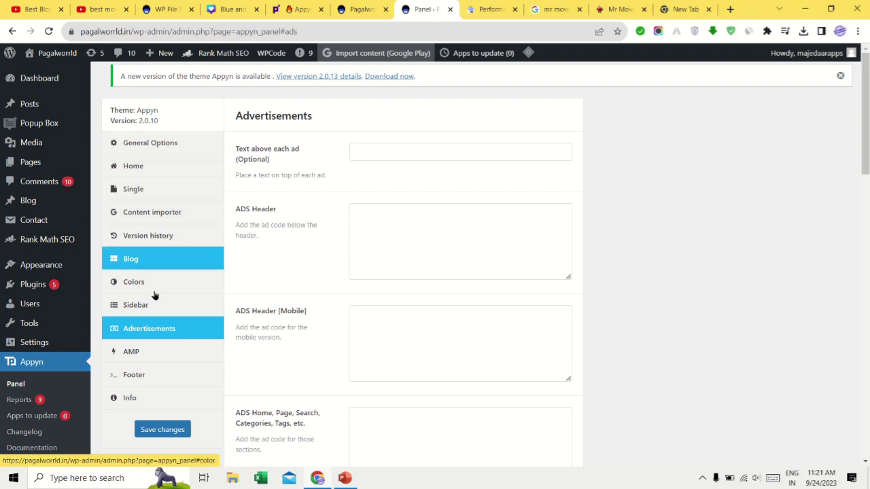
Step: Show the Appyn Home settings with title Pagalworrld and description Mp3 Songs Download
click(148, 170)
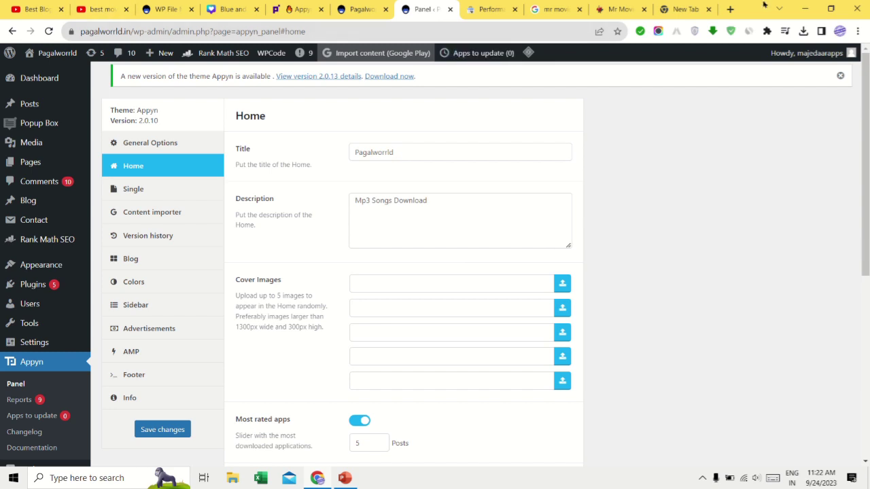
Step: Open the apkmonk website in a new browser tab
click(684, 9)
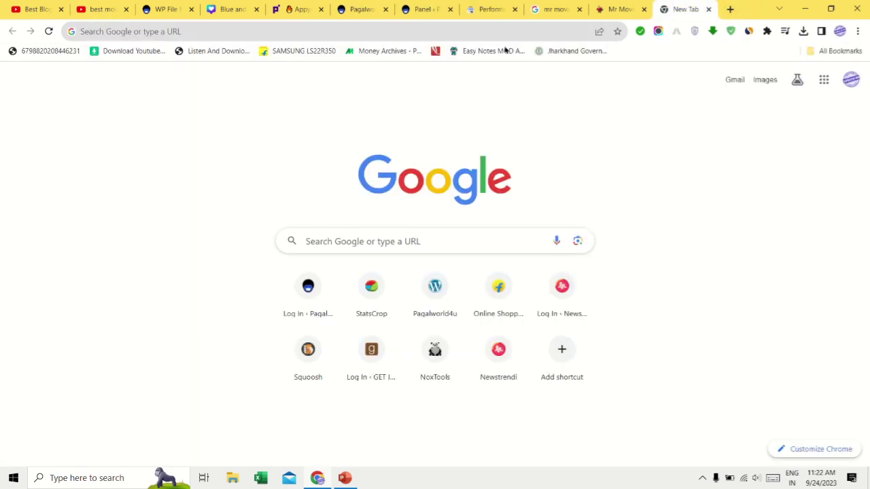
click(455, 31)
text(apkmonk.com)
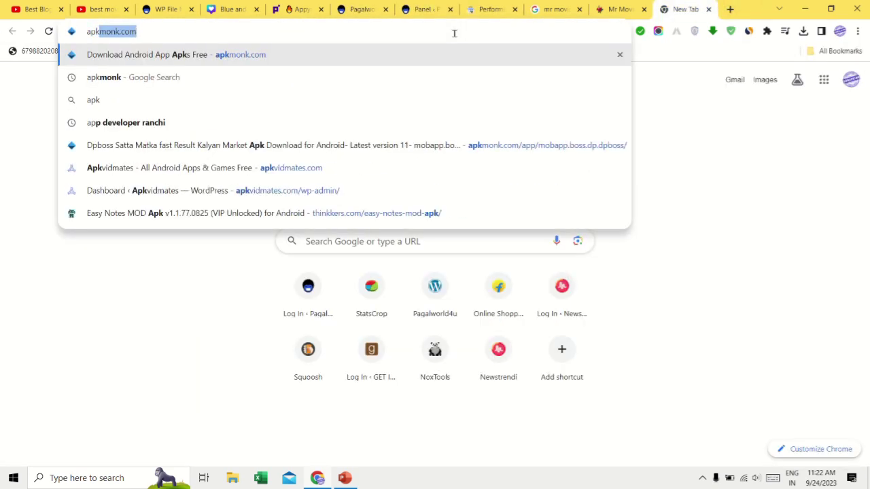
key(Return)
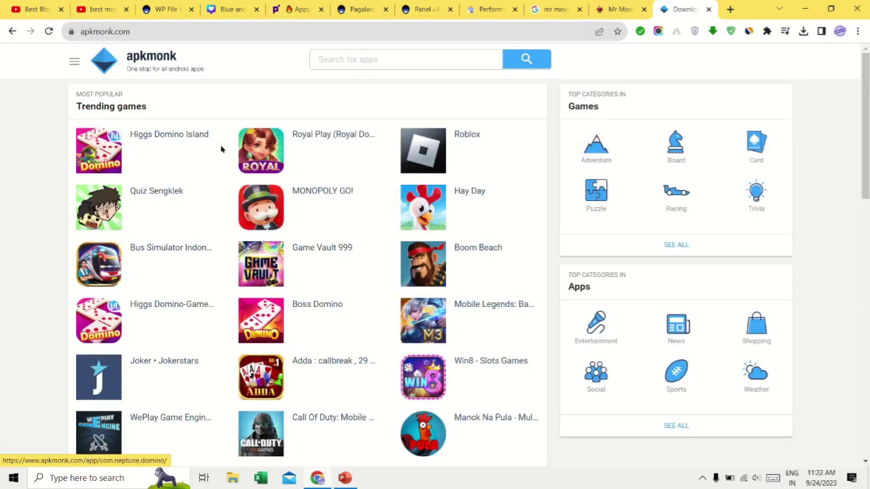
scroll(231, 278, down, 2)
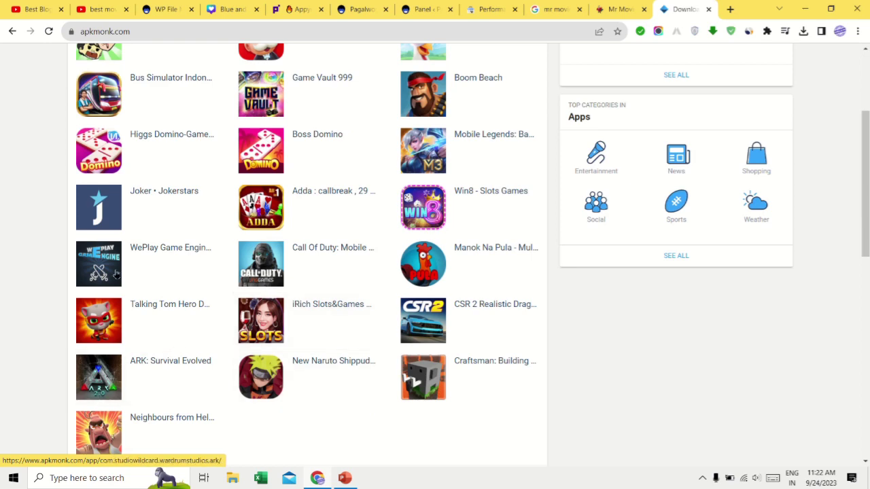
scroll(354, 169, up, 2)
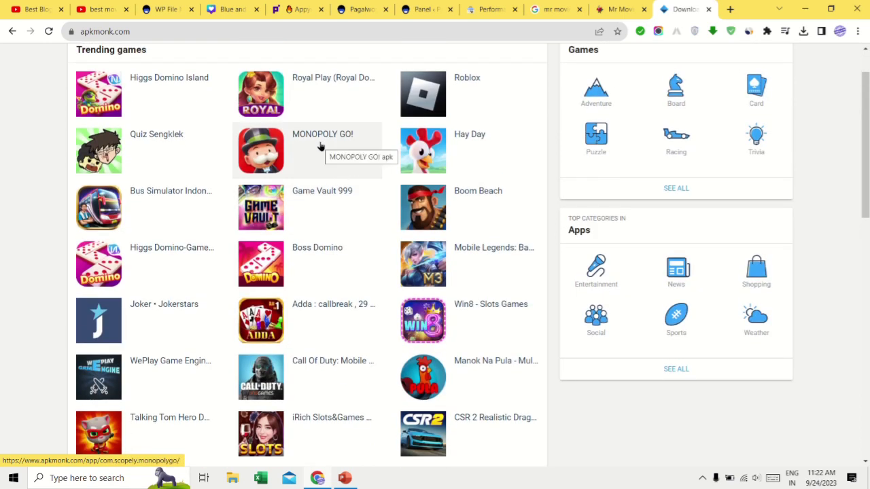
Step: View the MONOPOLY GO! apkmonk page and its Google Play link, then return to the Appyn panel
click(320, 146)
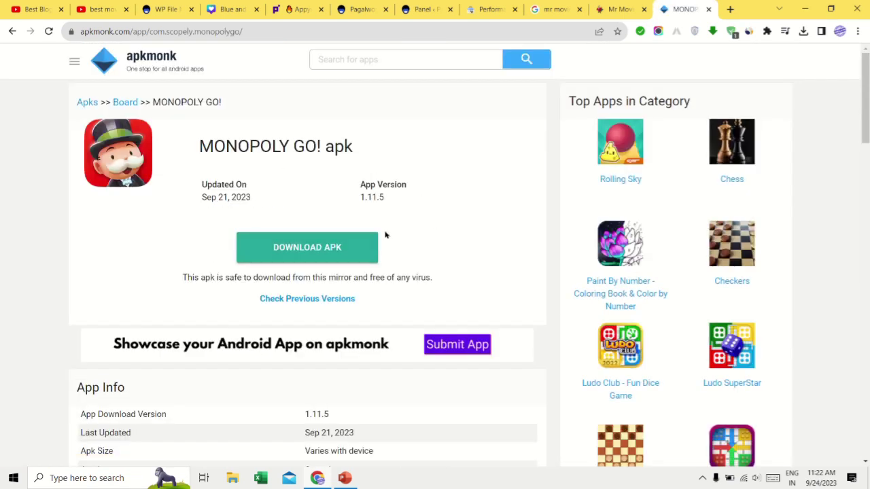
scroll(391, 245, down, 5)
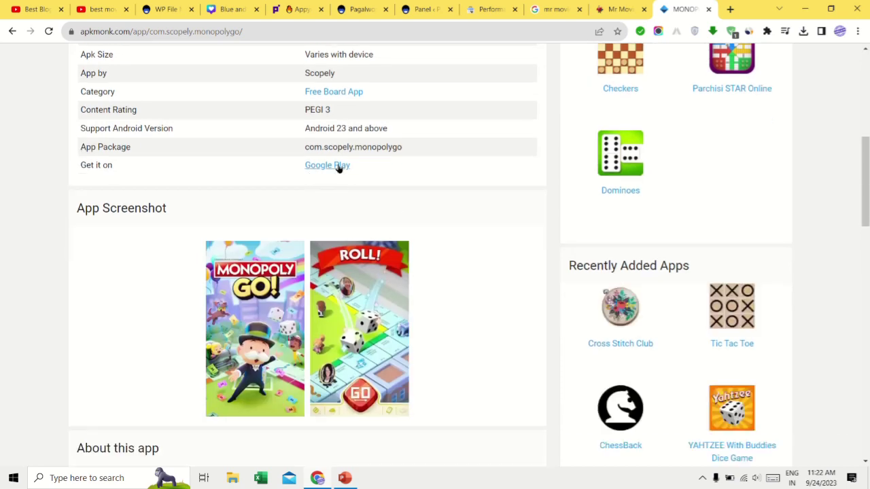
click(332, 170)
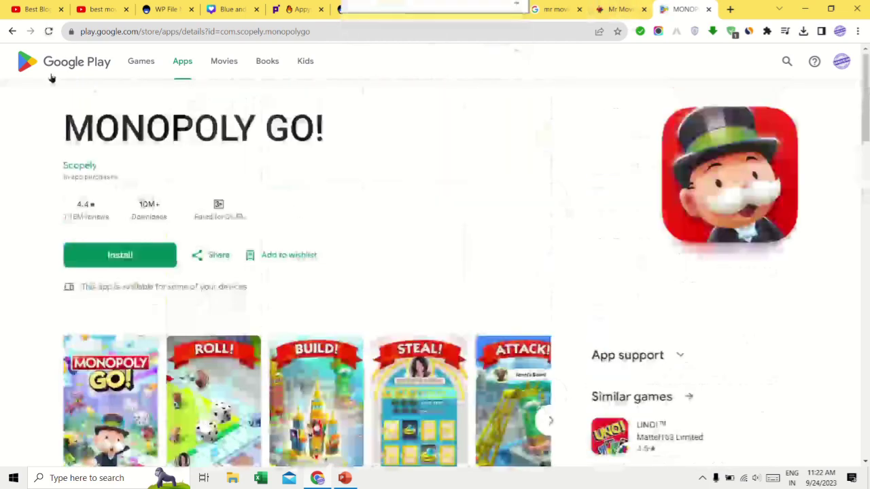
click(12, 31)
scroll(268, 172, up, 5)
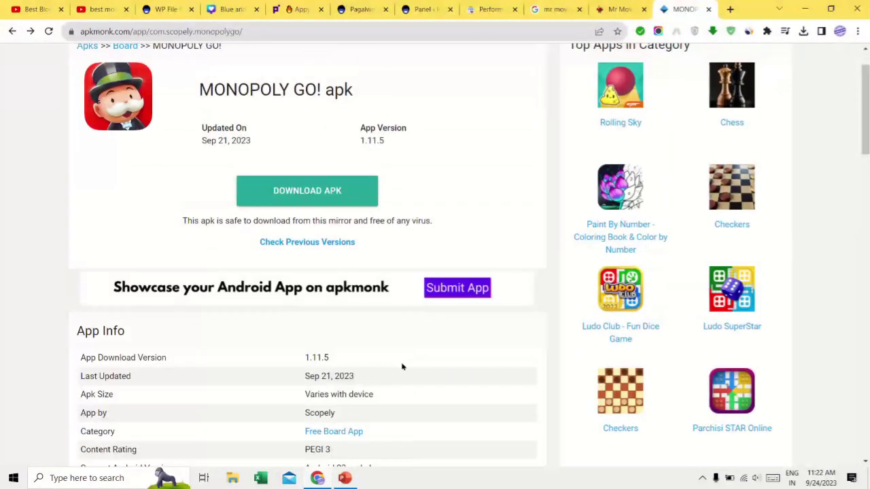
scroll(462, 326, down, 10)
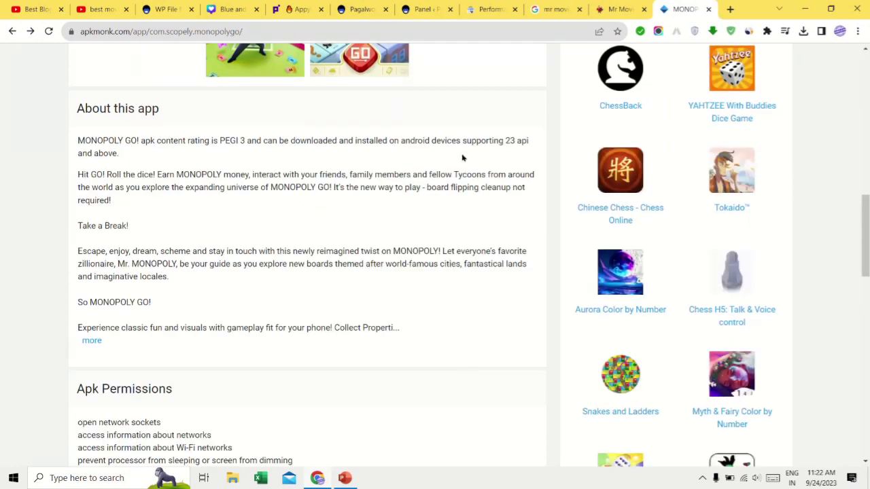
click(413, 12)
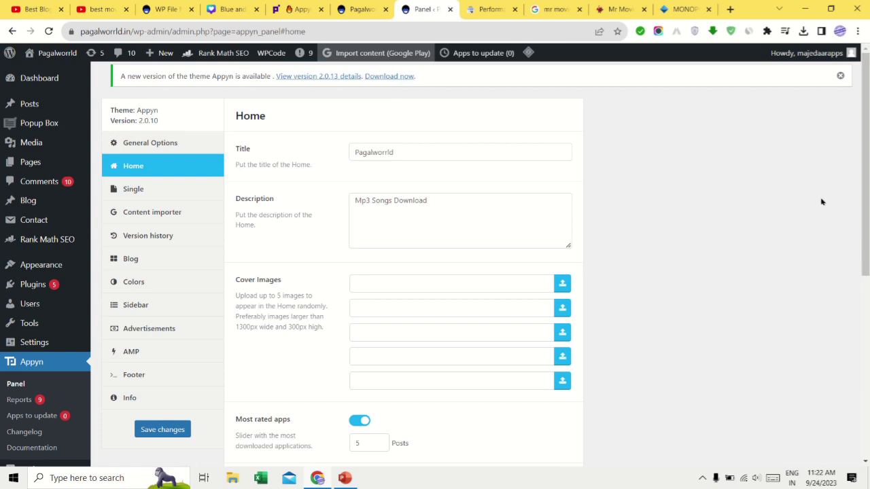
Step: Log in to ThemesPixel from the Appyn theme page using the account email and password
click(293, 13)
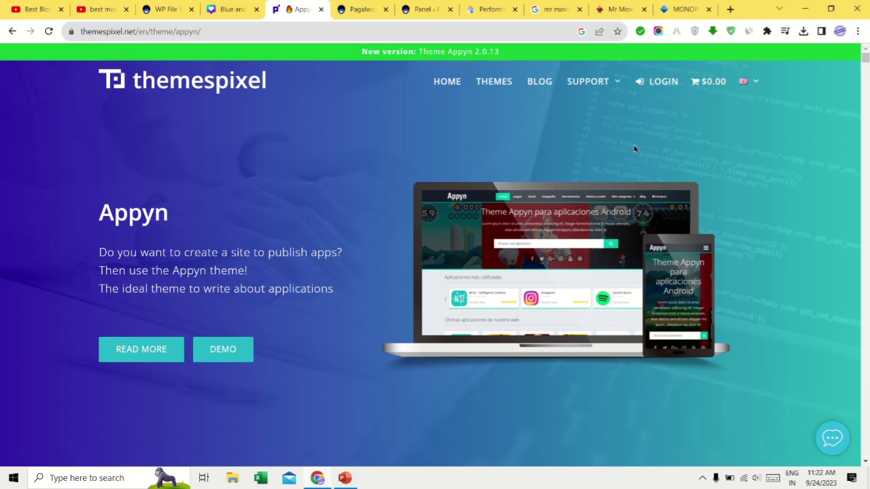
click(659, 82)
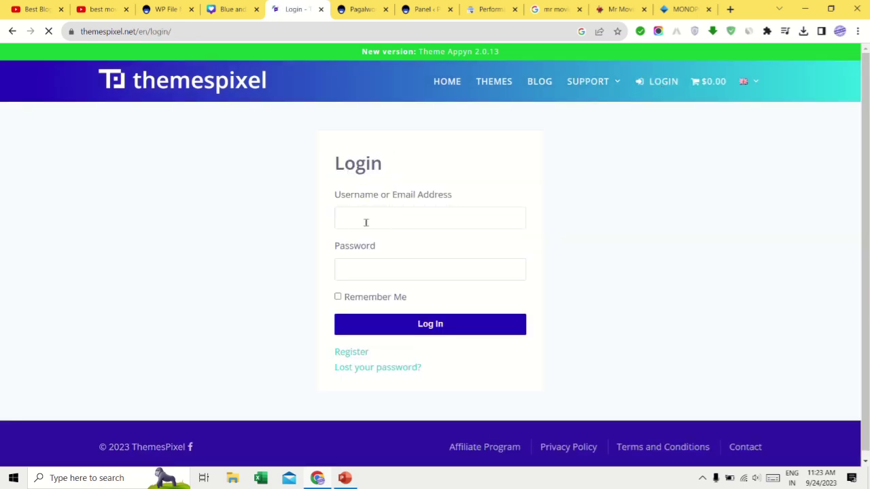
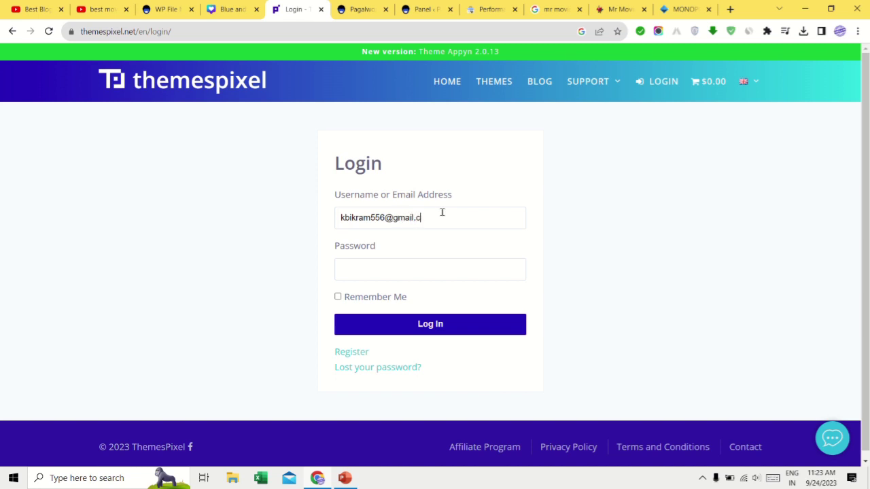
click(382, 276)
text(••••••••••)
click(430, 333)
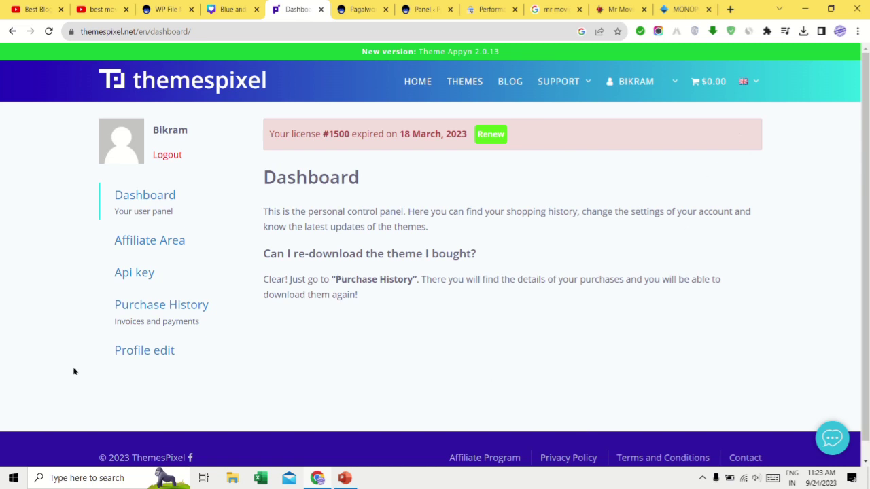
Step: Review the Appyn purchase's downloads, including Theme Appyn 2.0.13, then go to the ThemesPixel home page
click(157, 309)
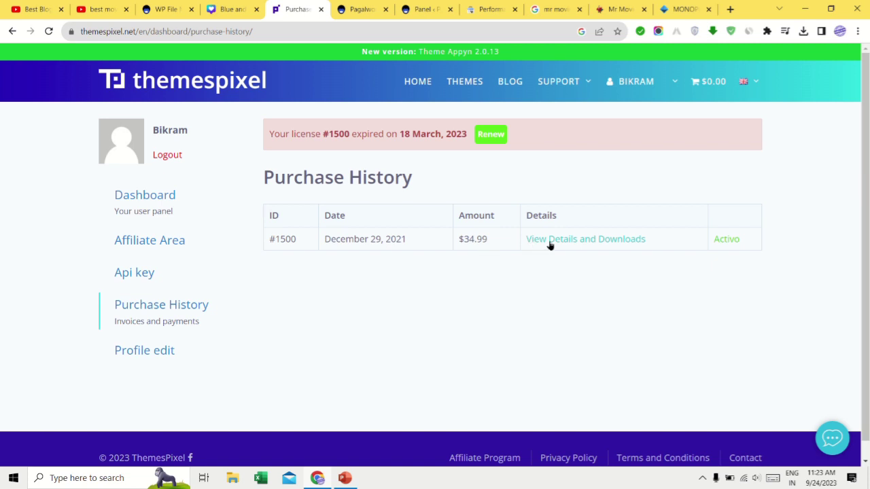
click(588, 243)
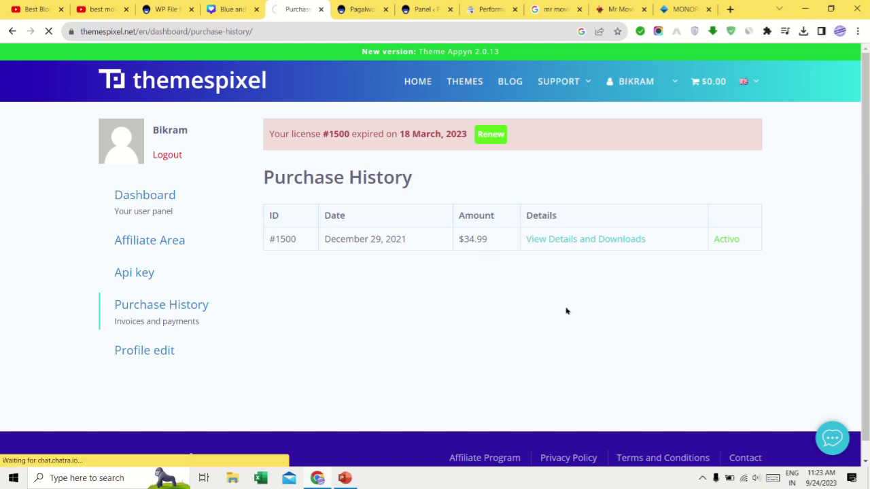
scroll(419, 325, down, 5)
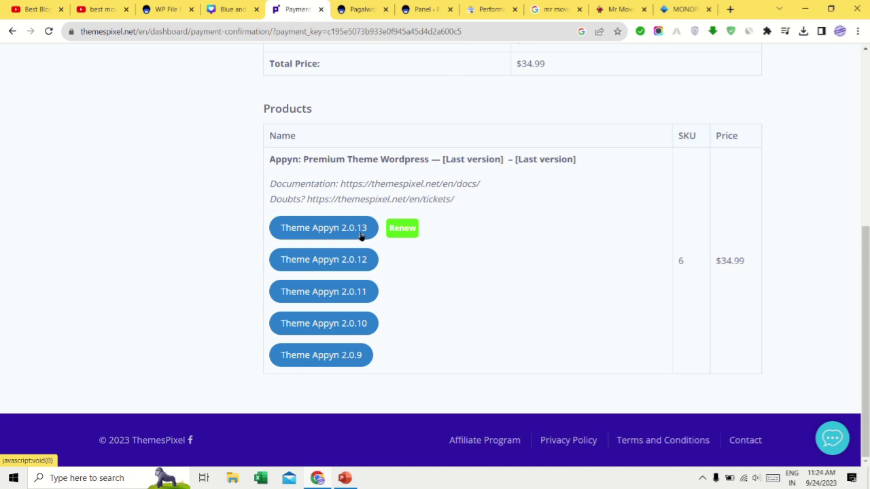
scroll(511, 251, up, 3)
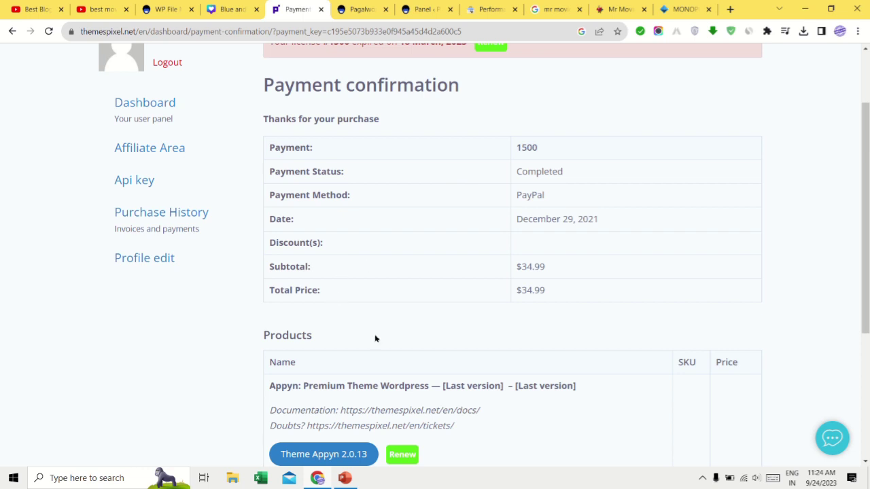
scroll(453, 185, up, 1)
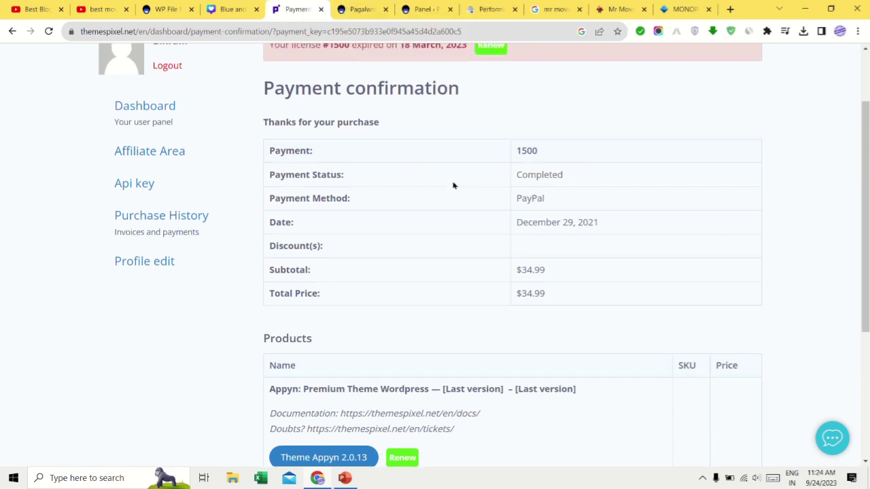
scroll(453, 185, up, 2)
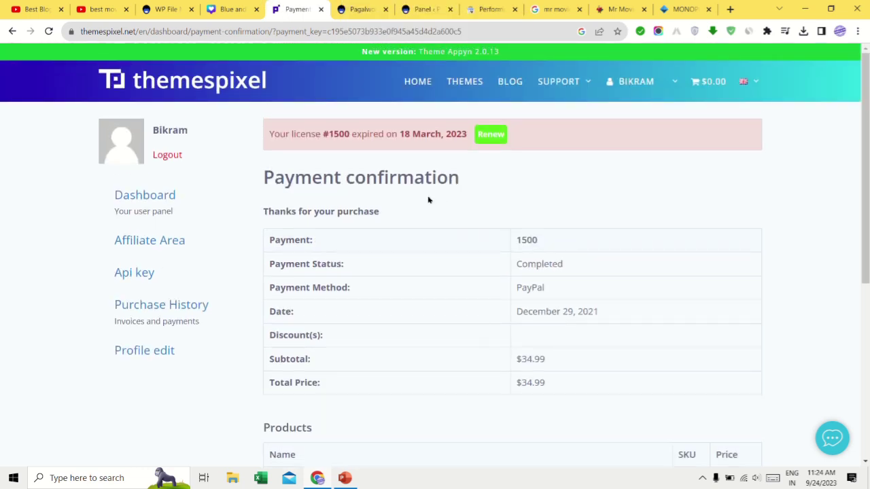
click(186, 92)
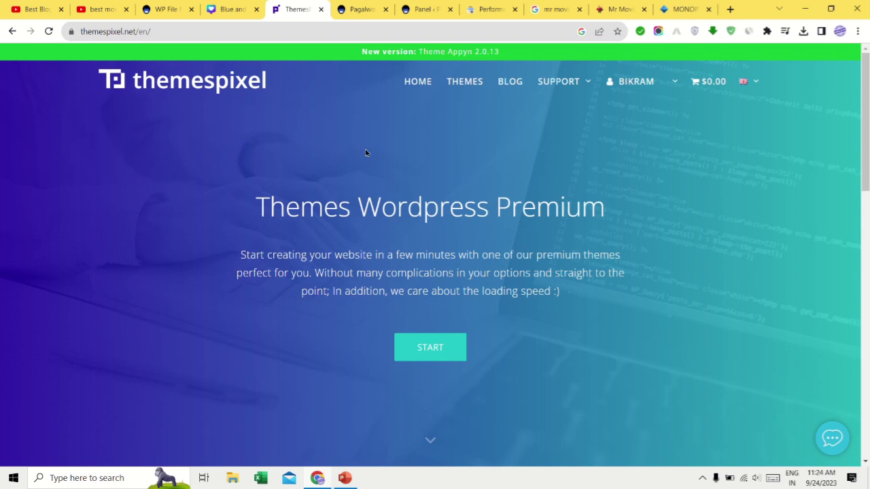
Step: Scan the ThemesPixel home page's Theme Appyn 2.0.13 announcement, then switch to the Pagalworrld tab
scroll(140, 120, down, 4)
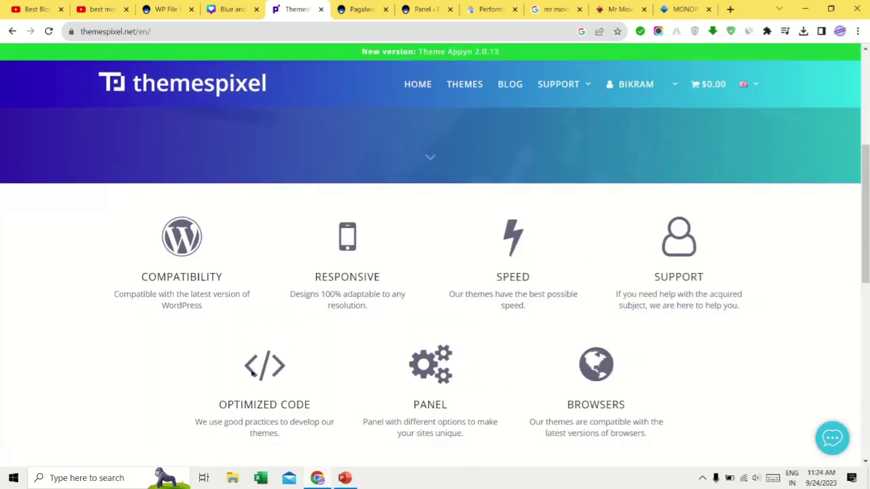
scroll(448, 181, up, 4)
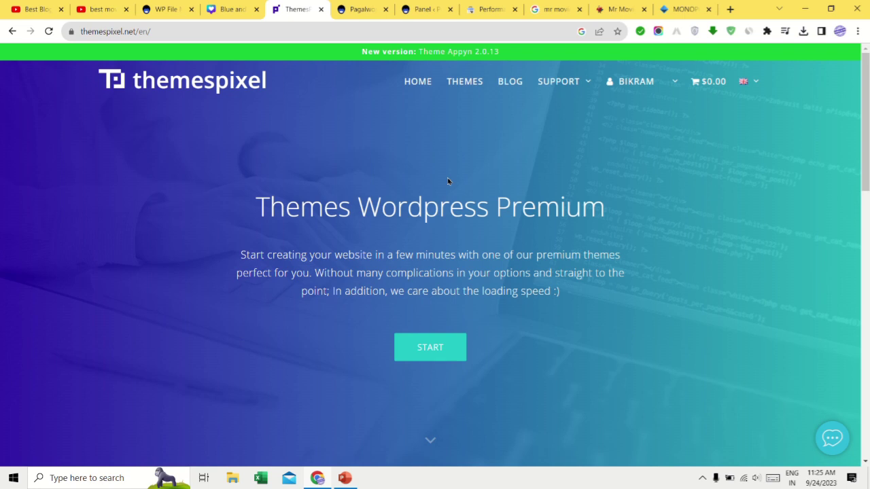
mouse_move(348, 15)
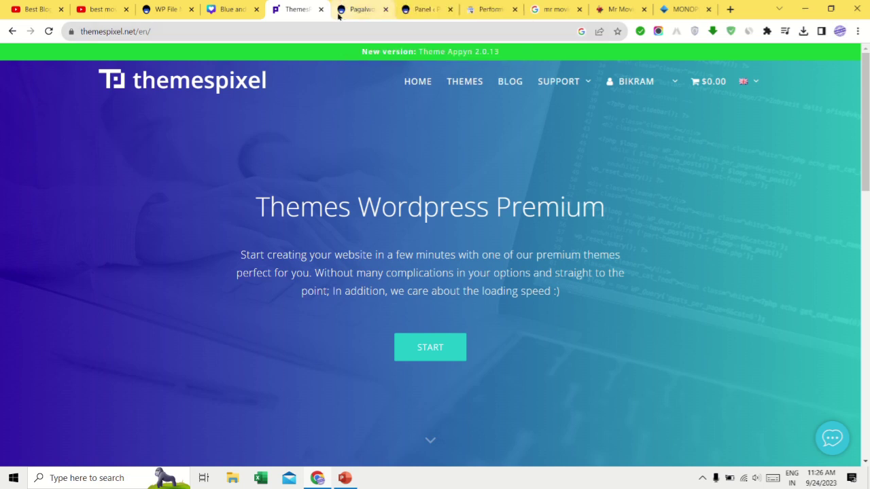
click(360, 9)
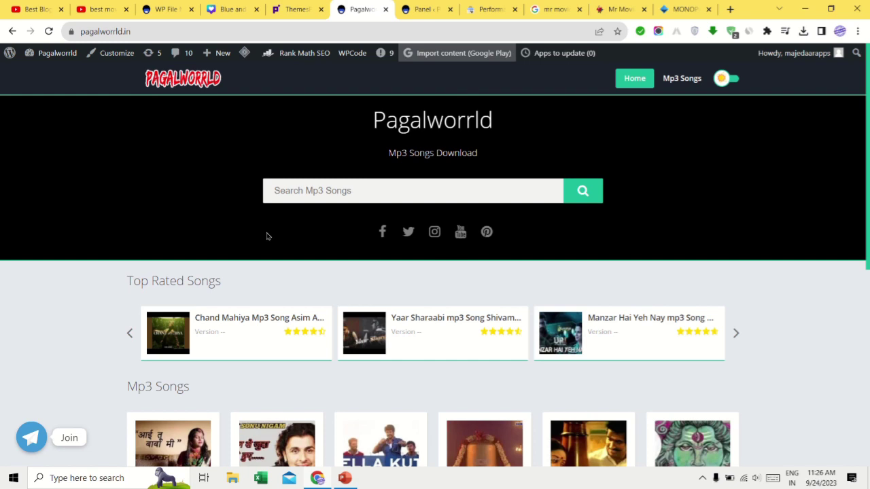